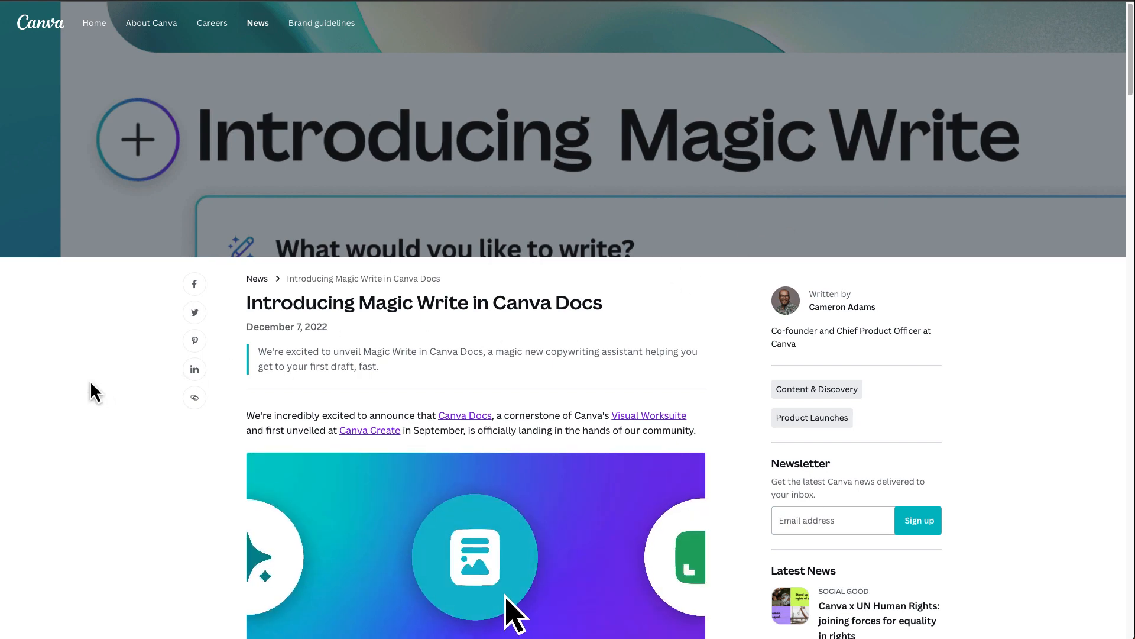
scroll(95, 391, down, 1)
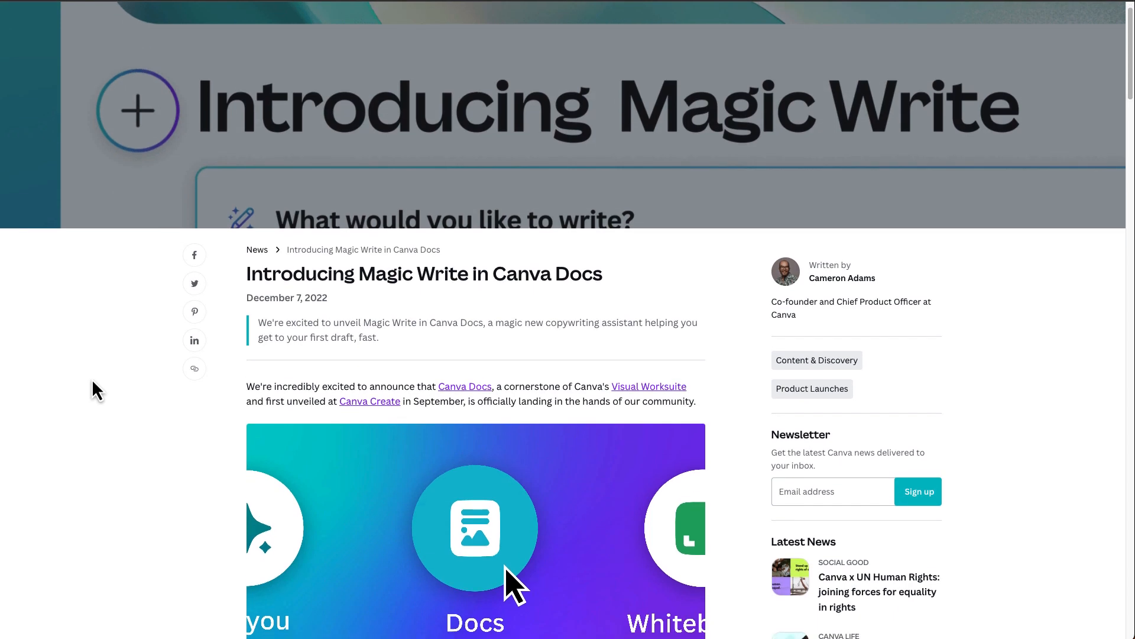
scroll(94, 391, up, 1)
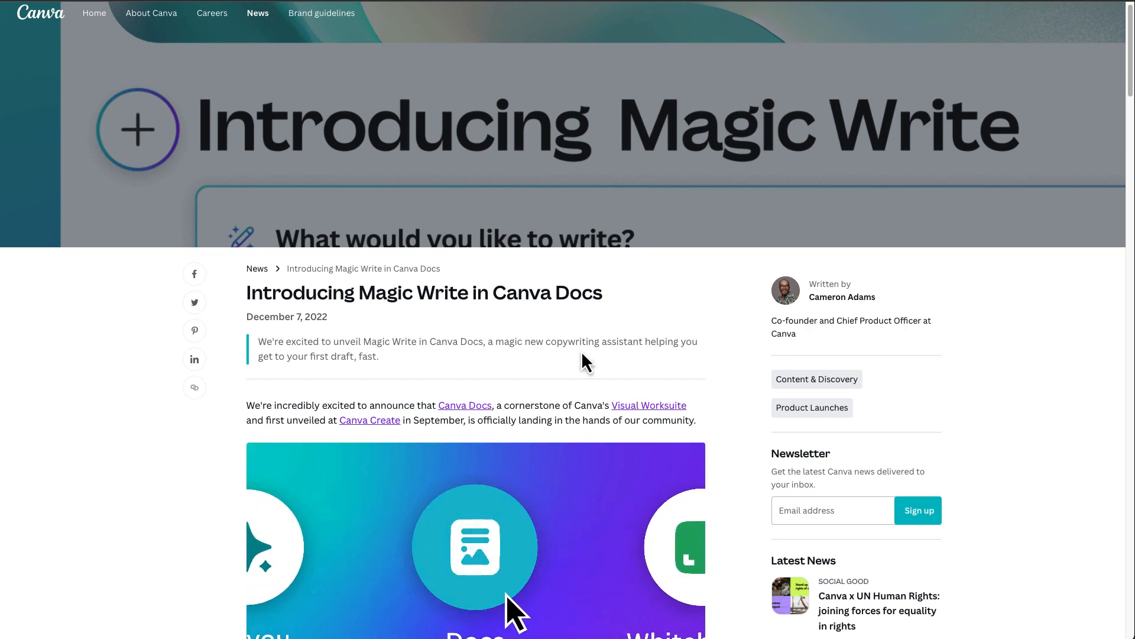
scroll(552, 379, down, 7)
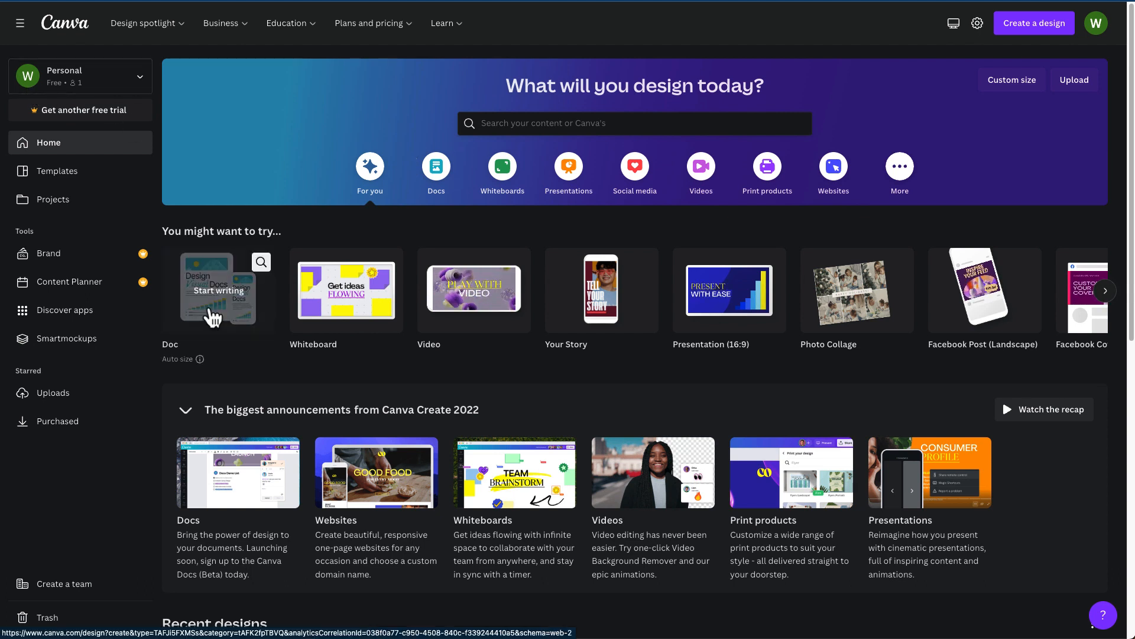
Create a new blank doc and enter the heading "How to plan an effective meeting".
click(218, 308)
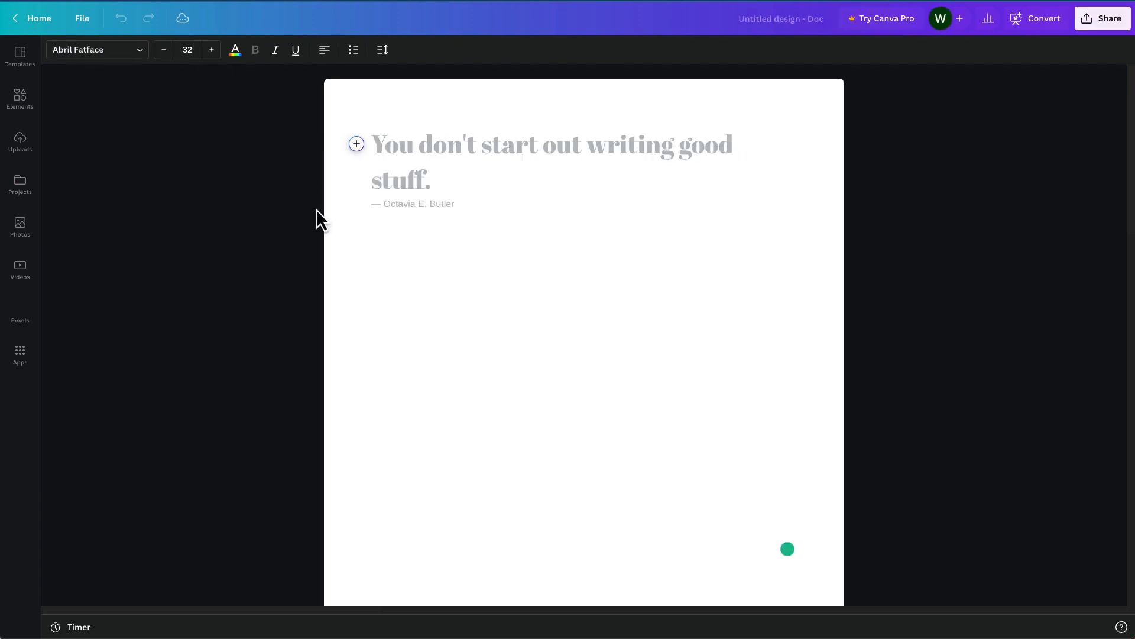
click(398, 161)
text(HOw)
key(BackSpace)
key(BackSpace)
key(BackSpace)
text(How )
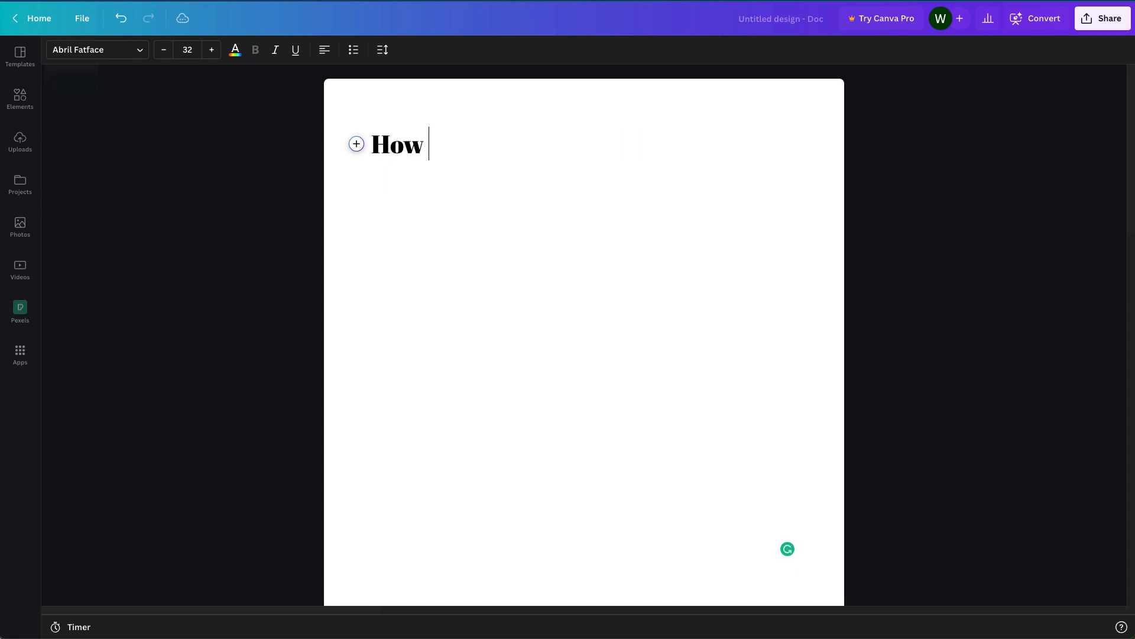
text(to plan an effective)
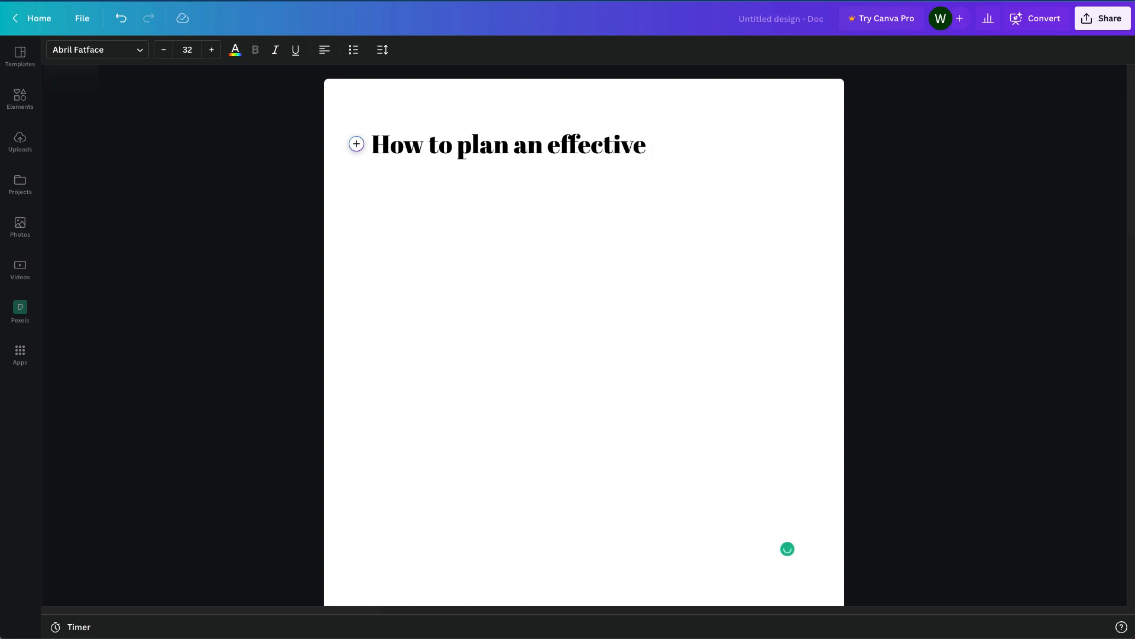
text( meeting)
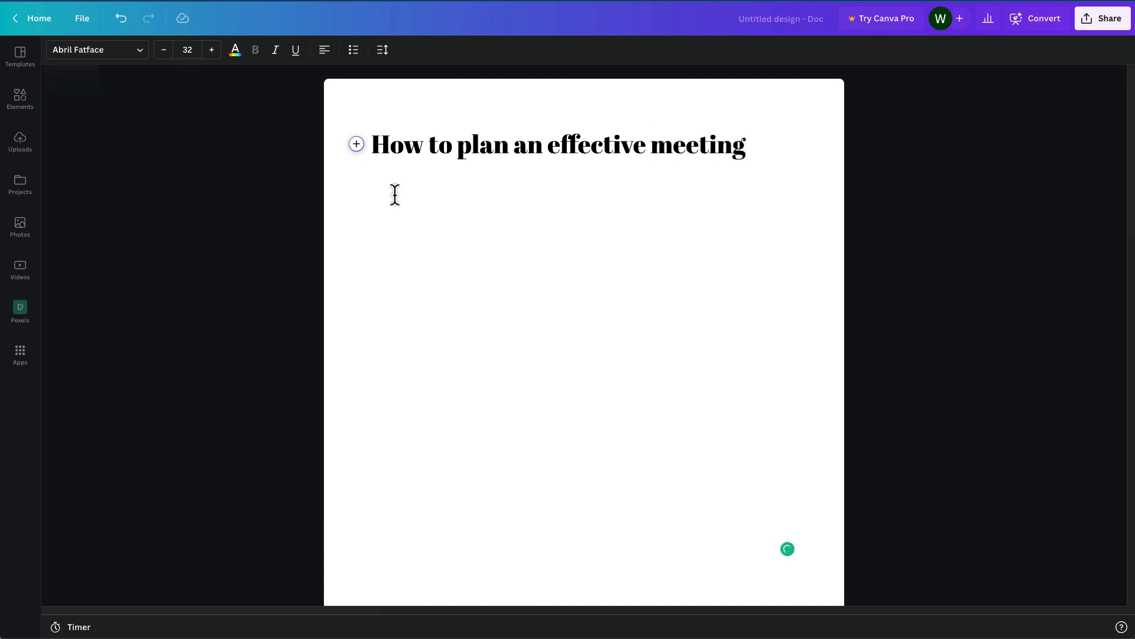
Generate text in the doc with Magic Write from the prompt "5 ways to plan an effective meeting".
click(357, 144)
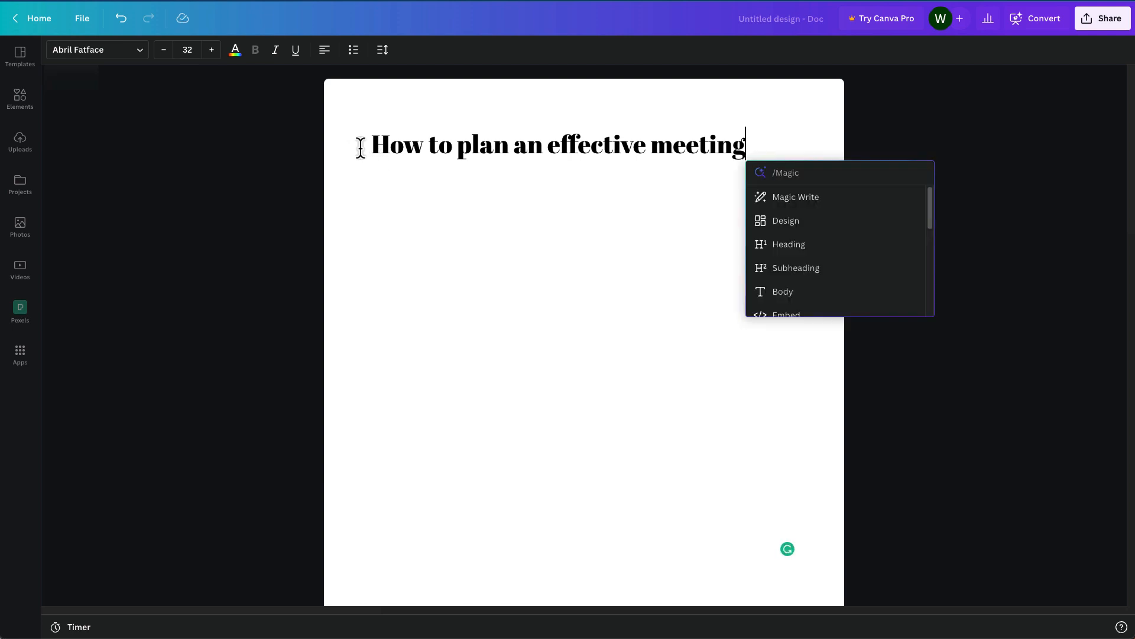
click(796, 203)
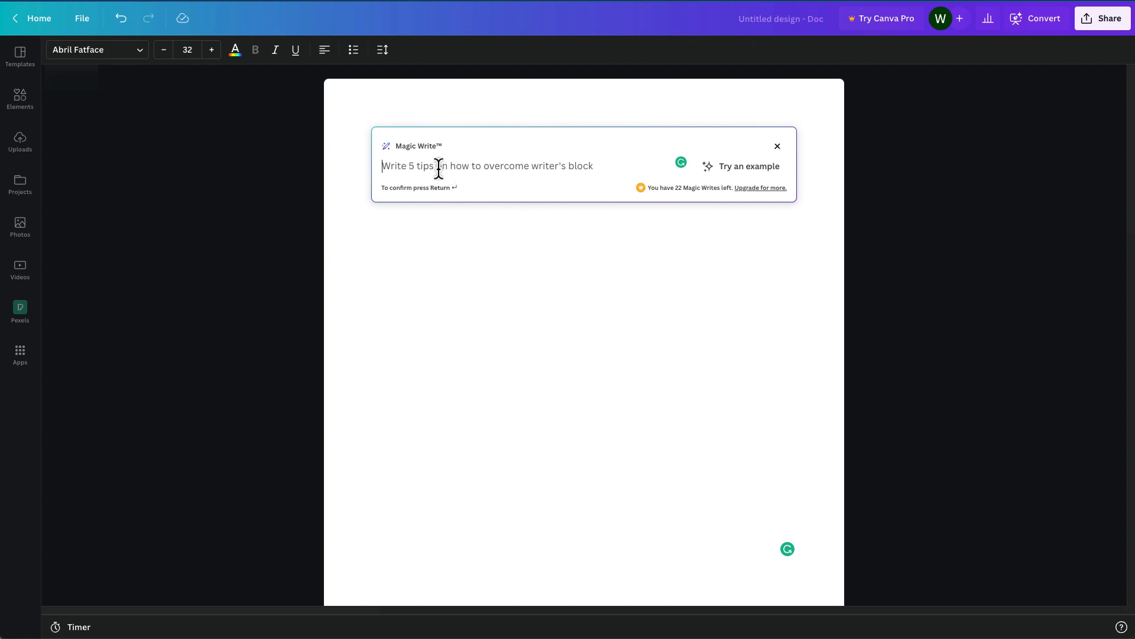
text(5)
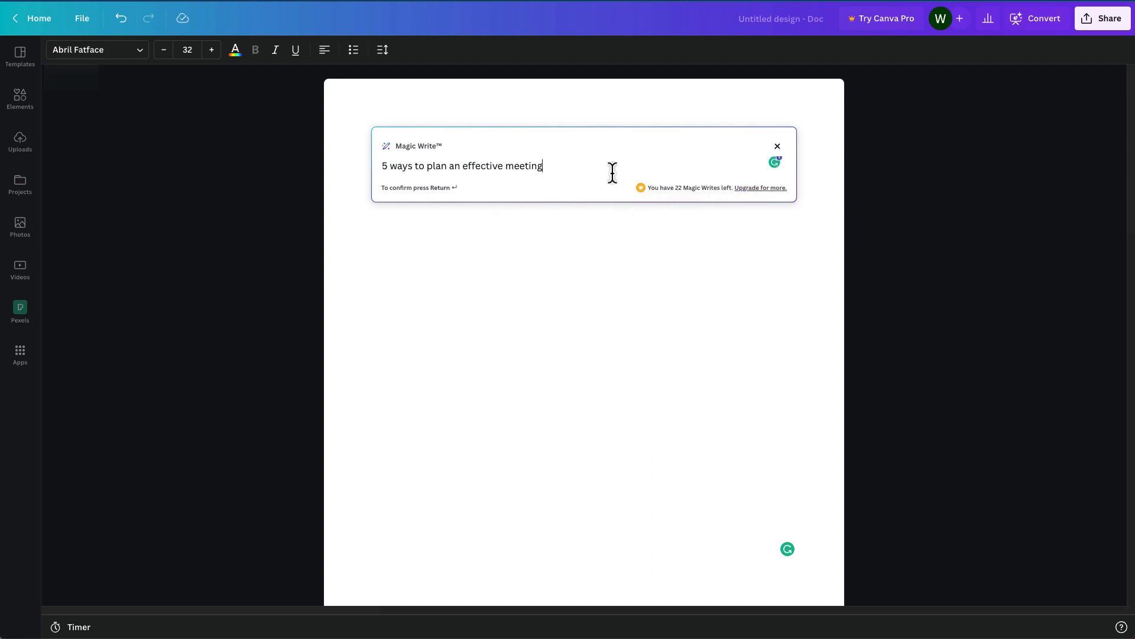
key(Return)
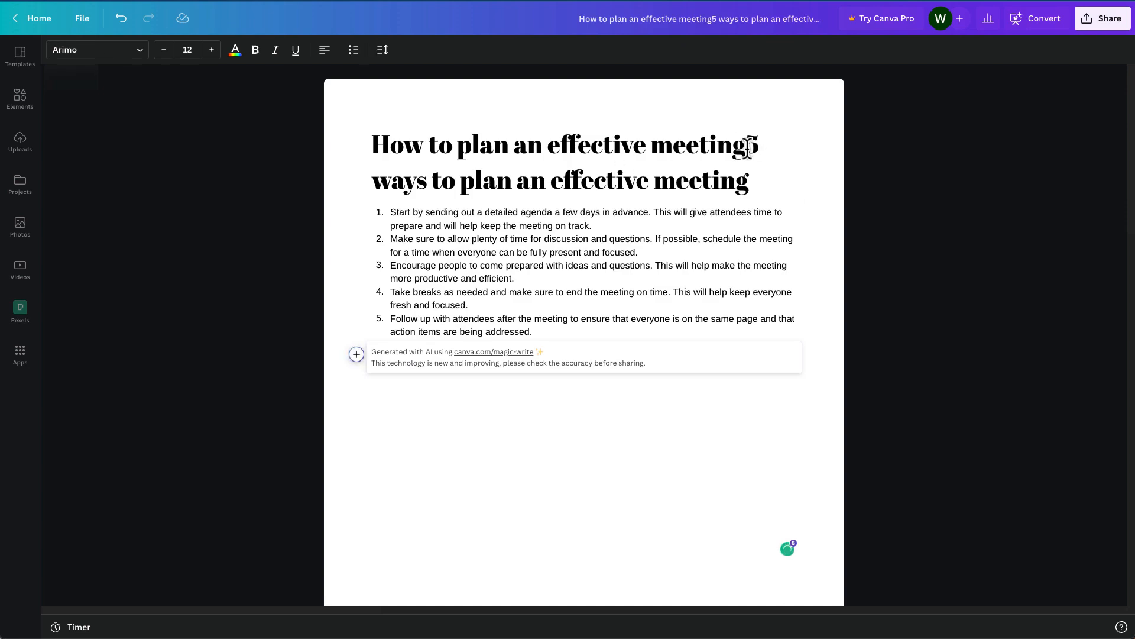
Remove "How to plan an effective meeting" from the heading, keeping only "5 ways to plan an effective meeting".
drag(747, 147, 380, 170)
key(BackSpace)
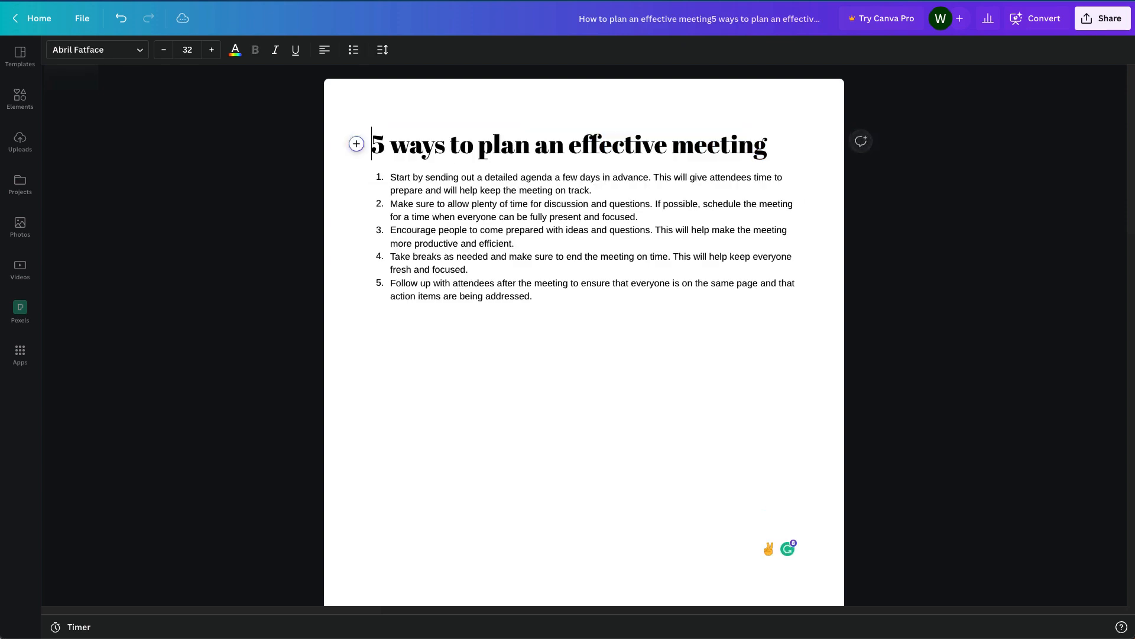
key(Delete)
key(ctrl+z)
click(530, 328)
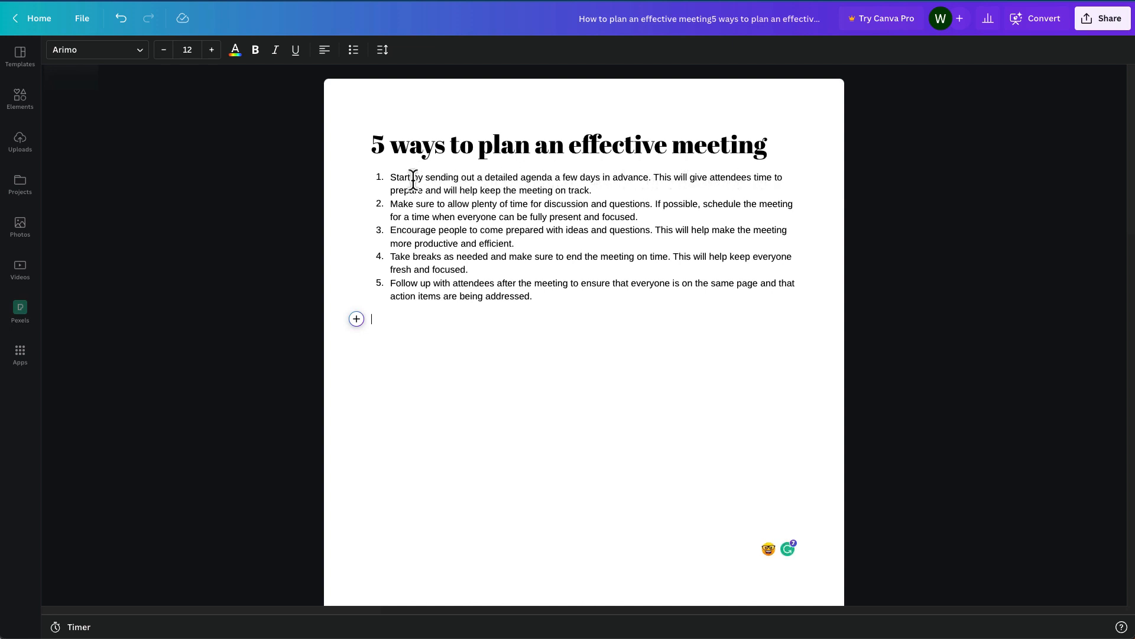
Separate the first tip from the rest of the list and run Magic Write with that tip's text as the prompt.
click(612, 190)
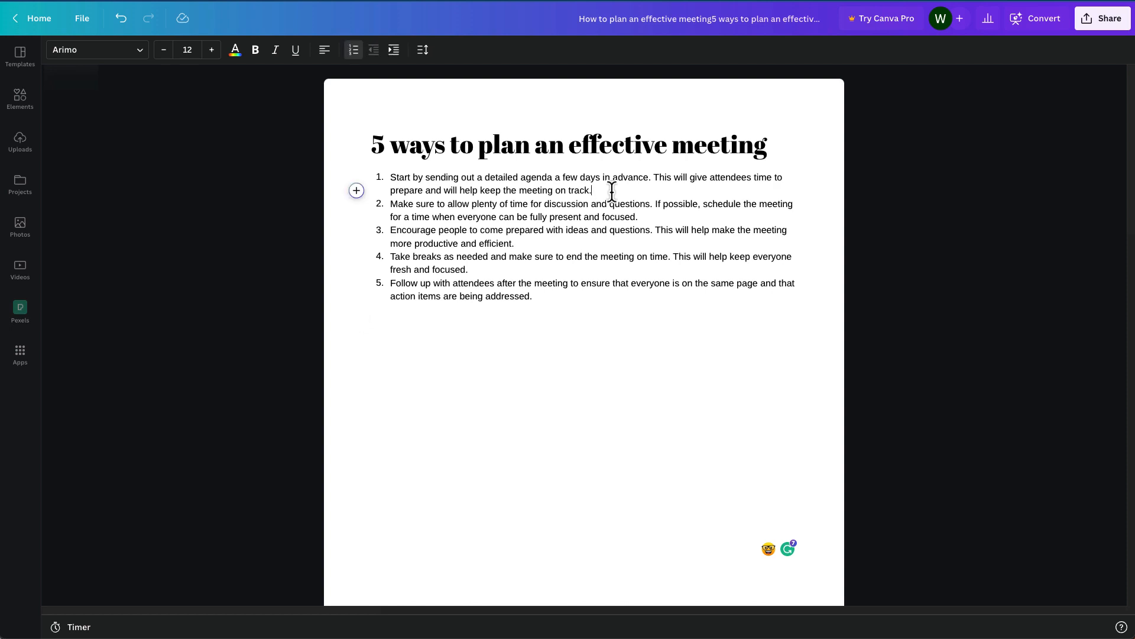
key(Return)
key(Return)
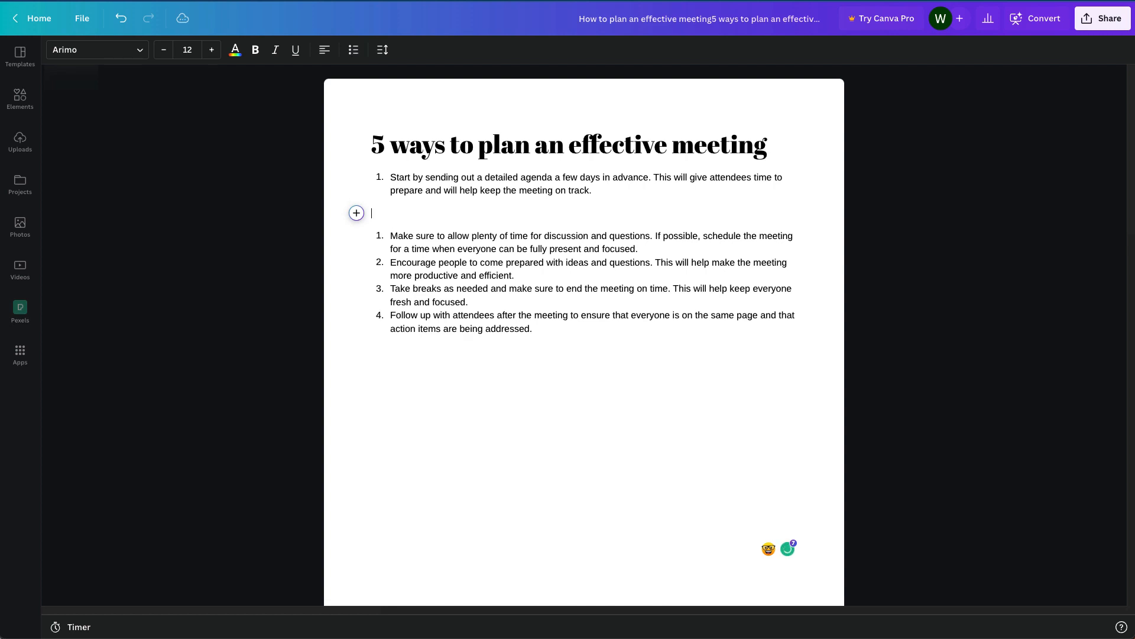
drag(591, 191, 390, 183)
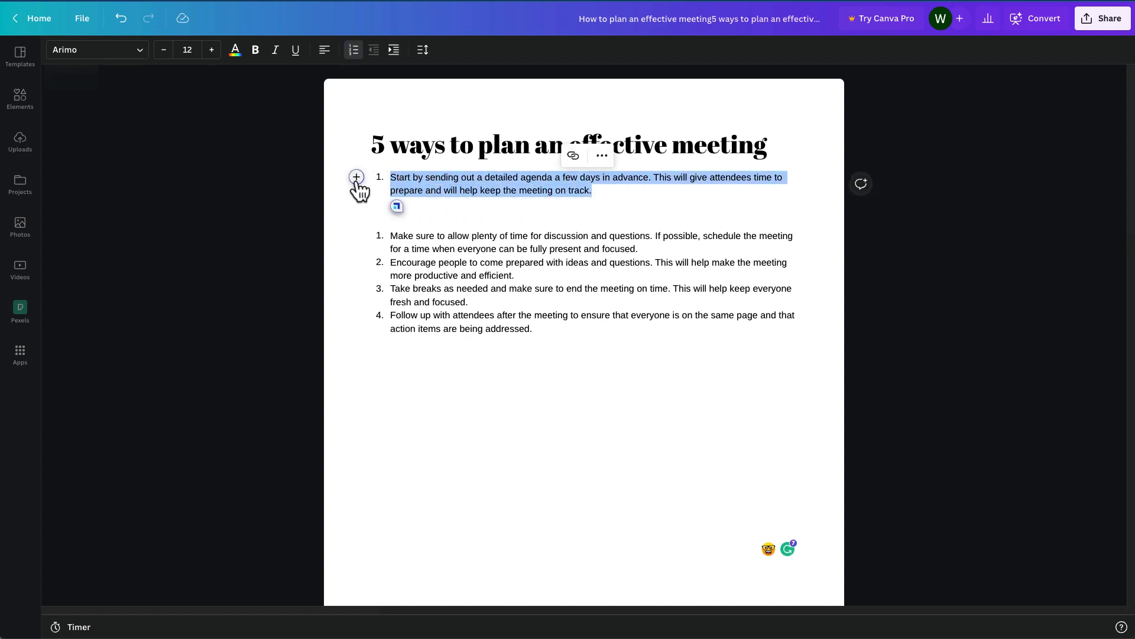
click(356, 180)
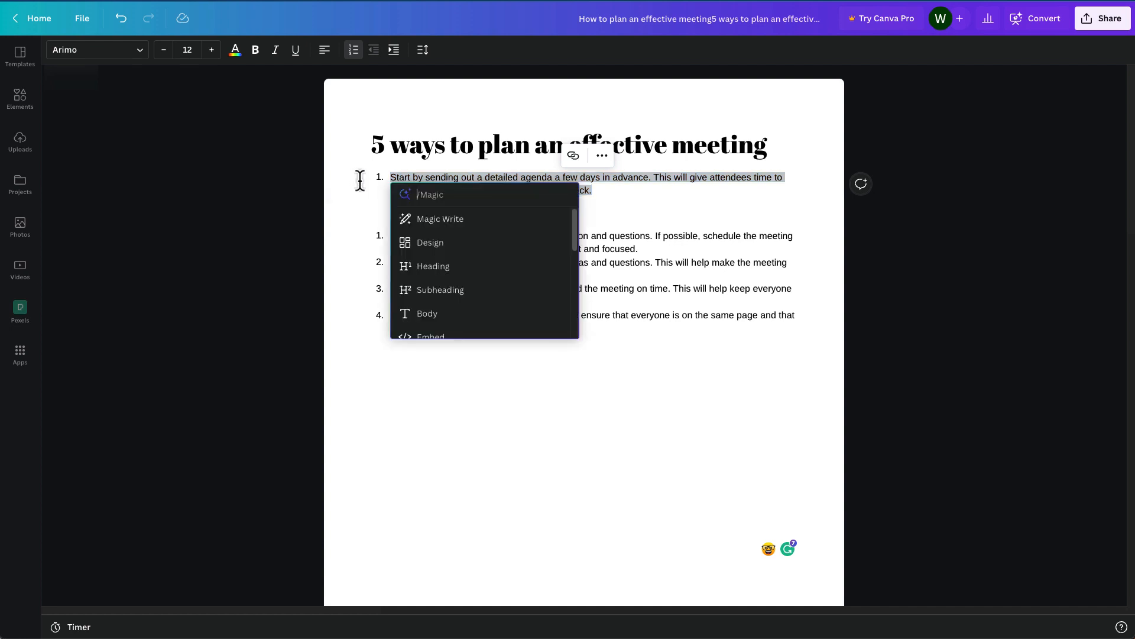
click(435, 222)
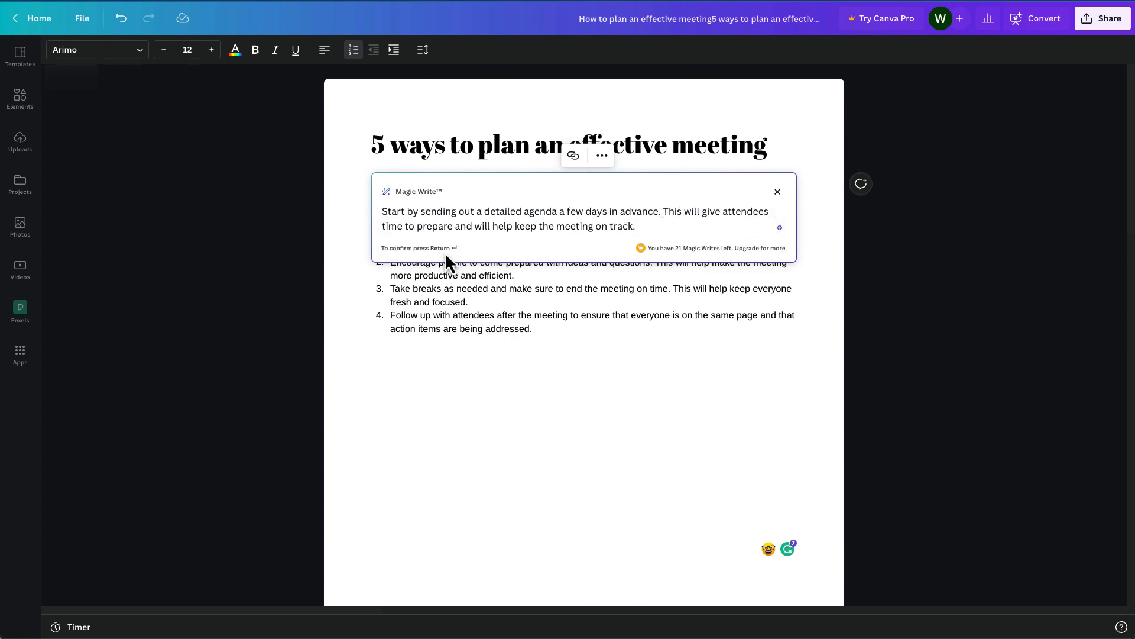
key(Return)
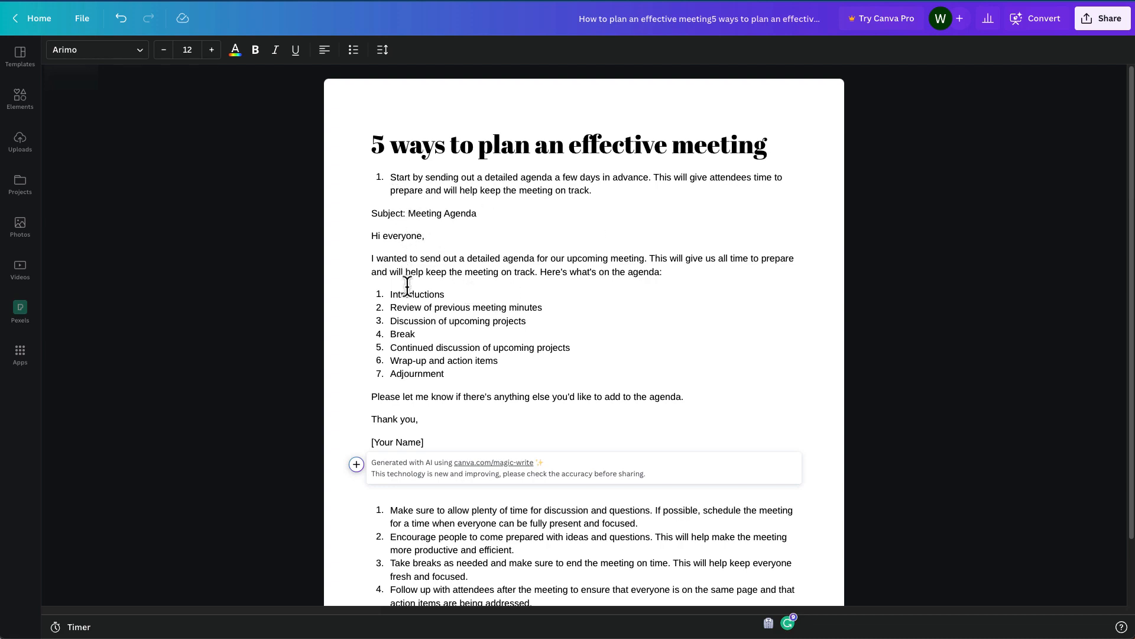
Split the tip about allowing time for discussion from the remaining list and generate further text from it with Magic Write.
scroll(406, 291, down, 2)
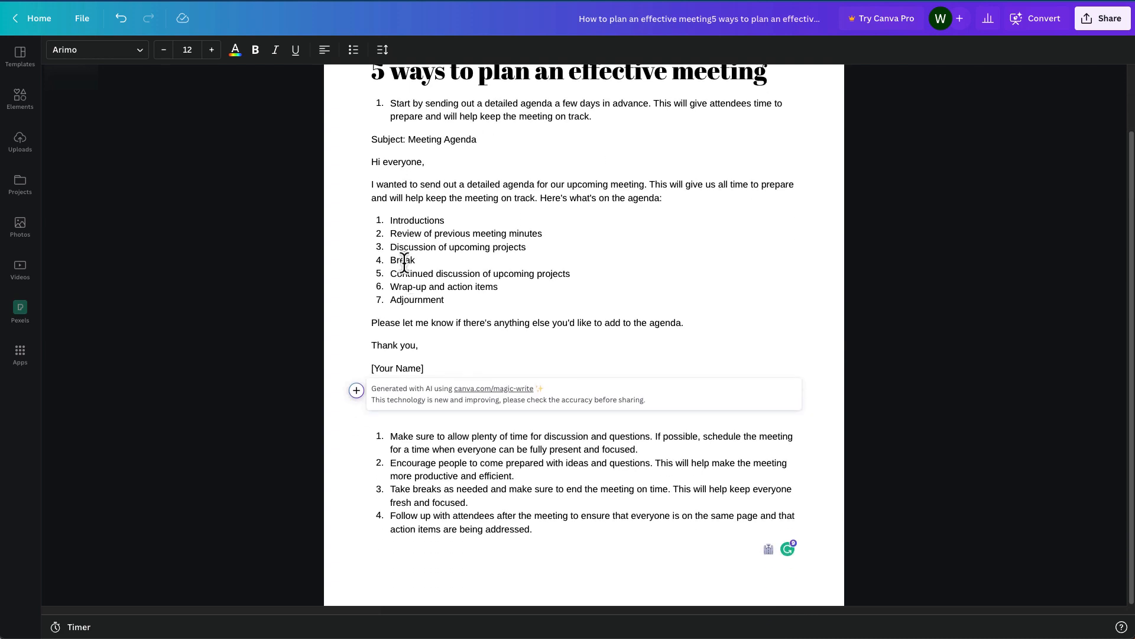
scroll(402, 260, up, 1)
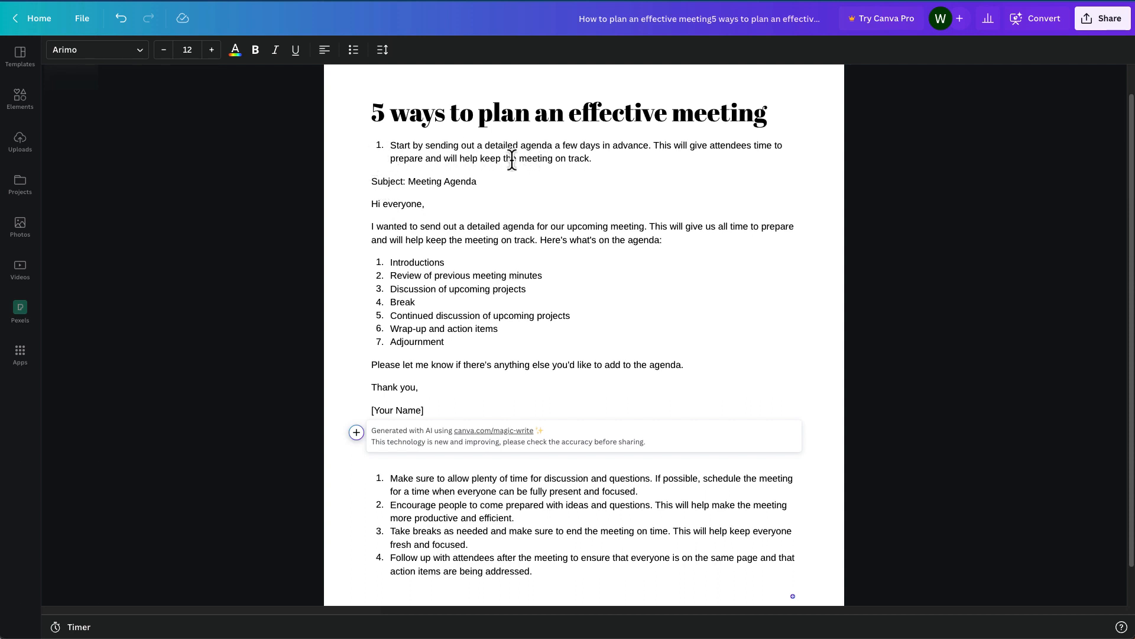
click(654, 496)
key(Return)
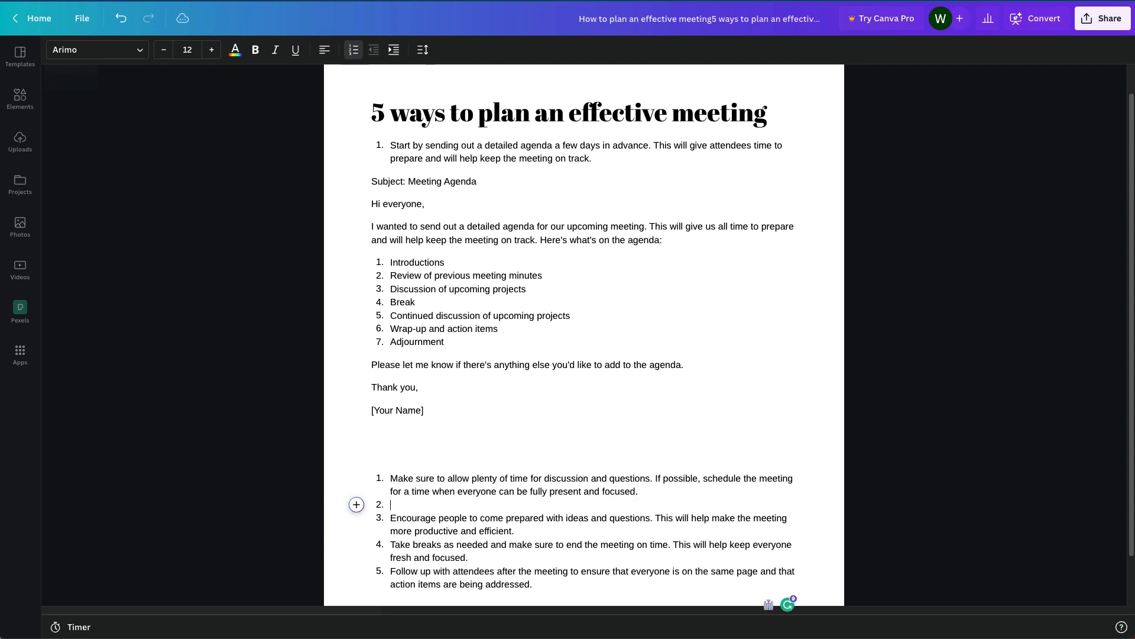
key(Return)
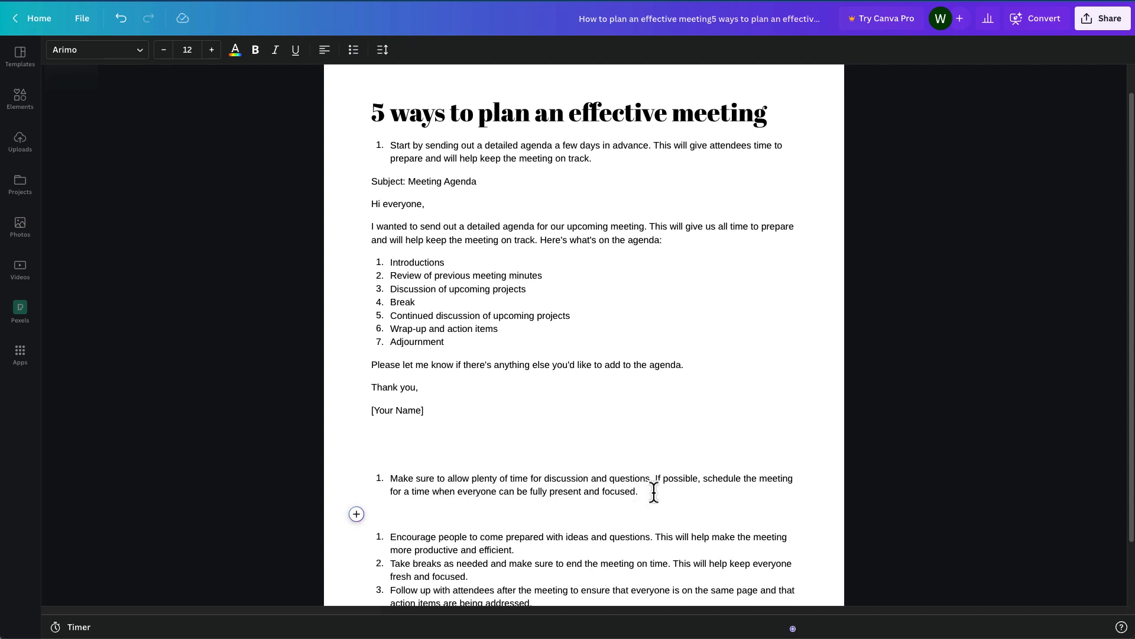
drag(650, 494, 403, 483)
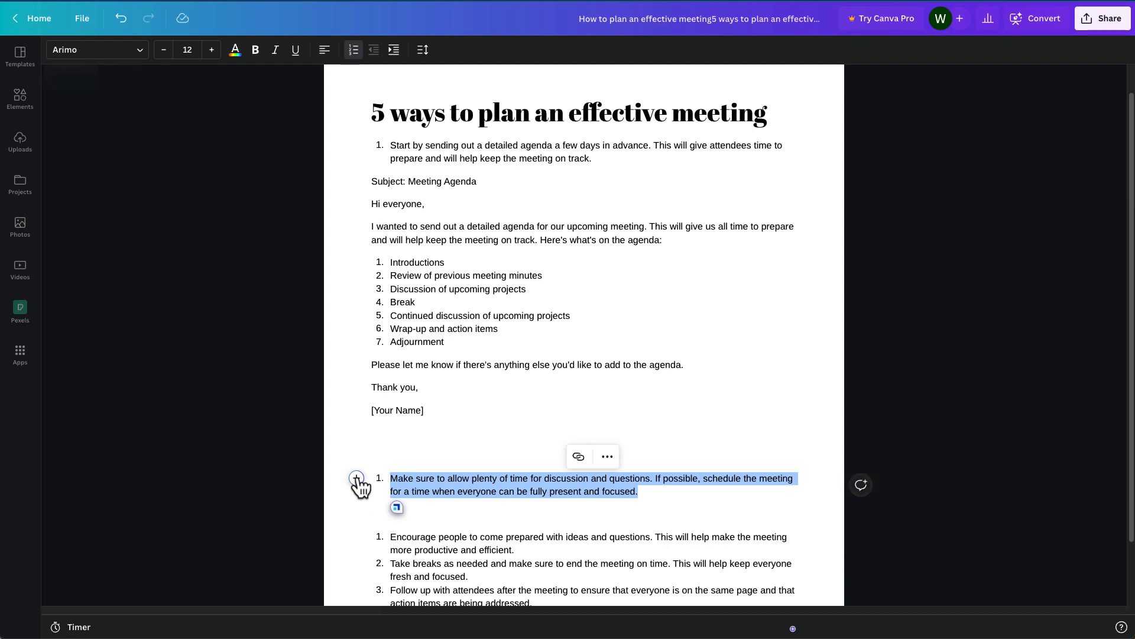
click(358, 478)
click(441, 353)
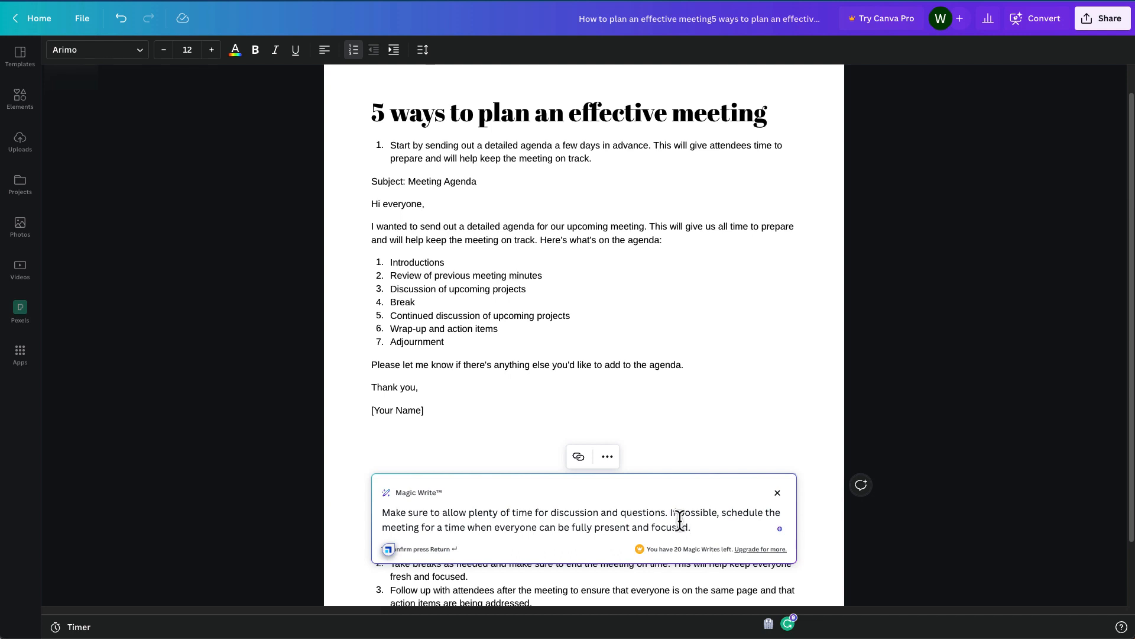
key(Return)
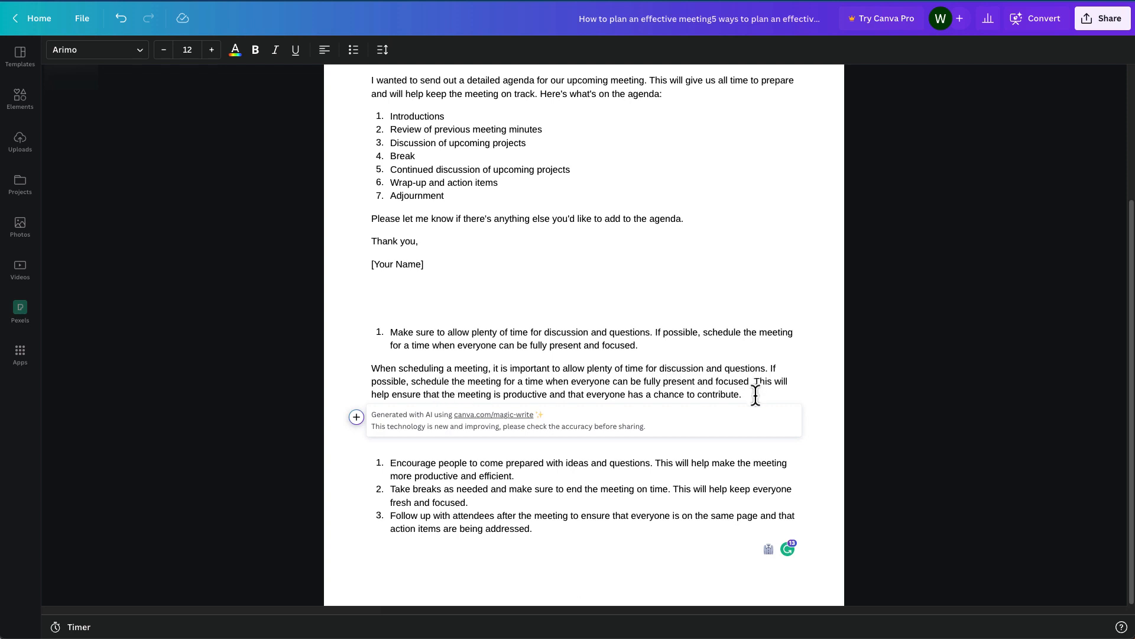
drag(744, 395, 582, 388)
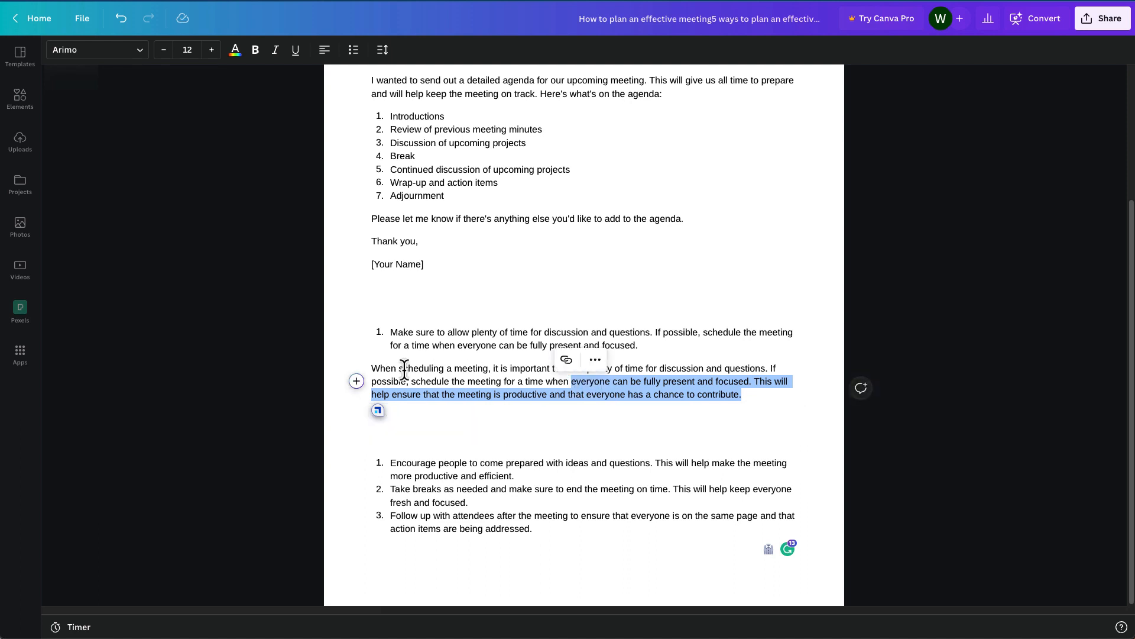
drag(373, 368, 749, 398)
click(752, 397)
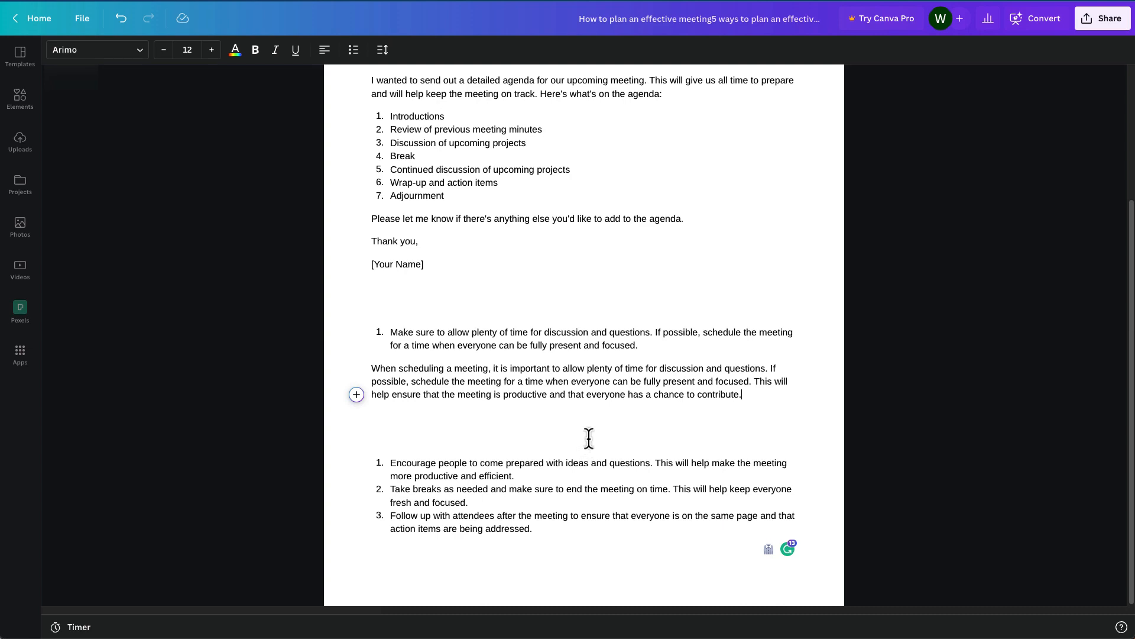
scroll(589, 438, up, 3)
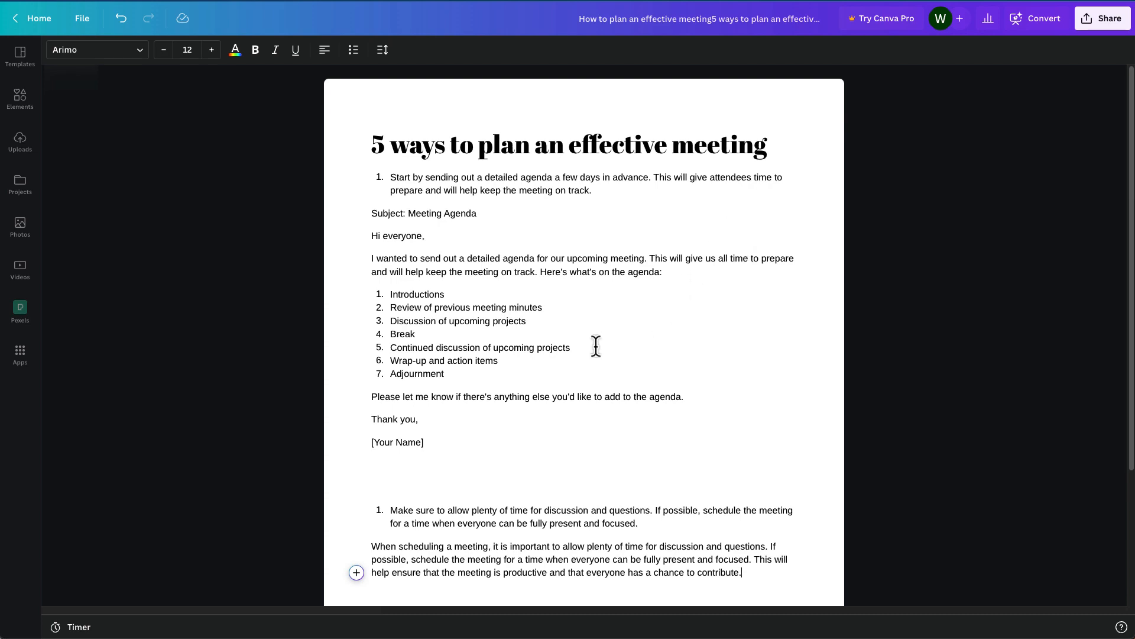
scroll(612, 390, down, 3)
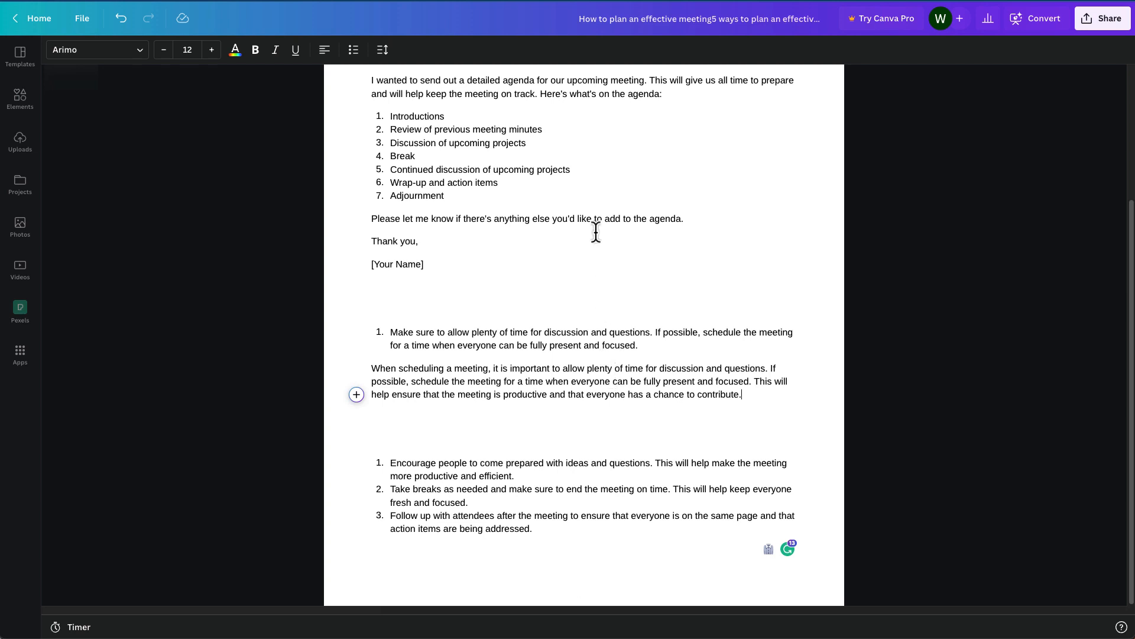
click(977, 0)
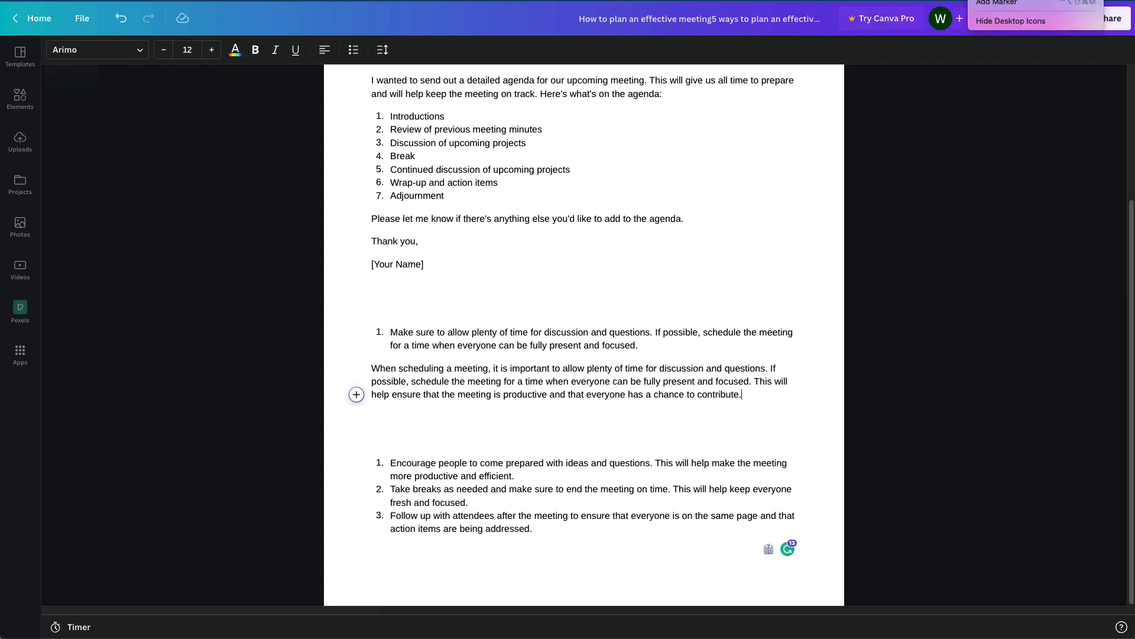
click(997, 2)
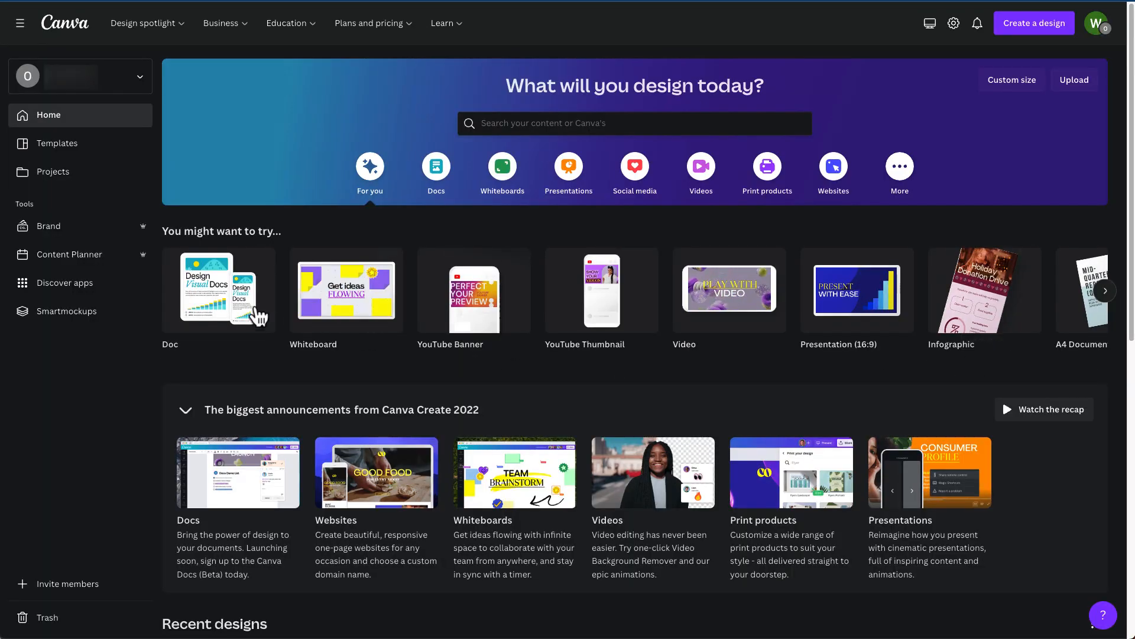
Create another blank doc and run Magic Write with the prompt "How to start losing weight with green juice".
click(439, 178)
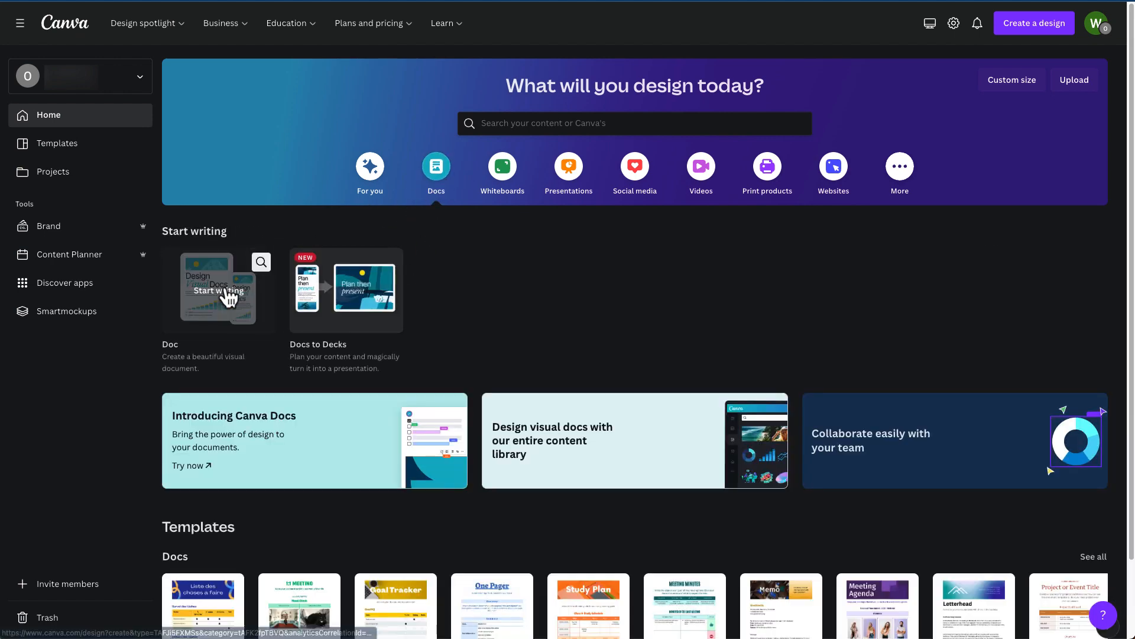
click(227, 286)
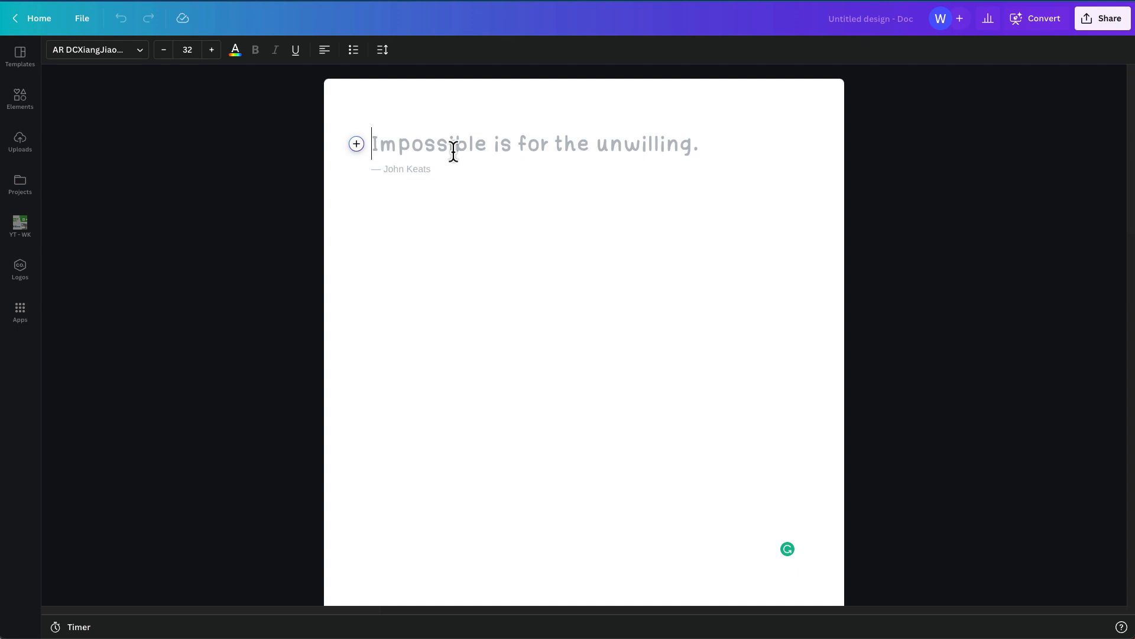
click(356, 145)
click(407, 198)
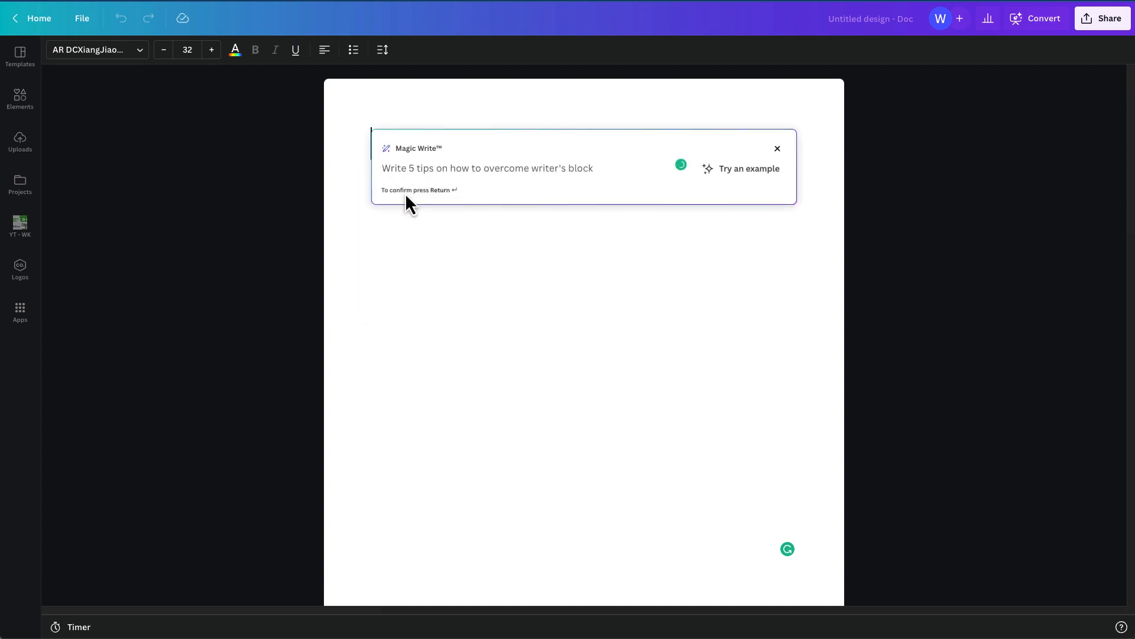
text(H)
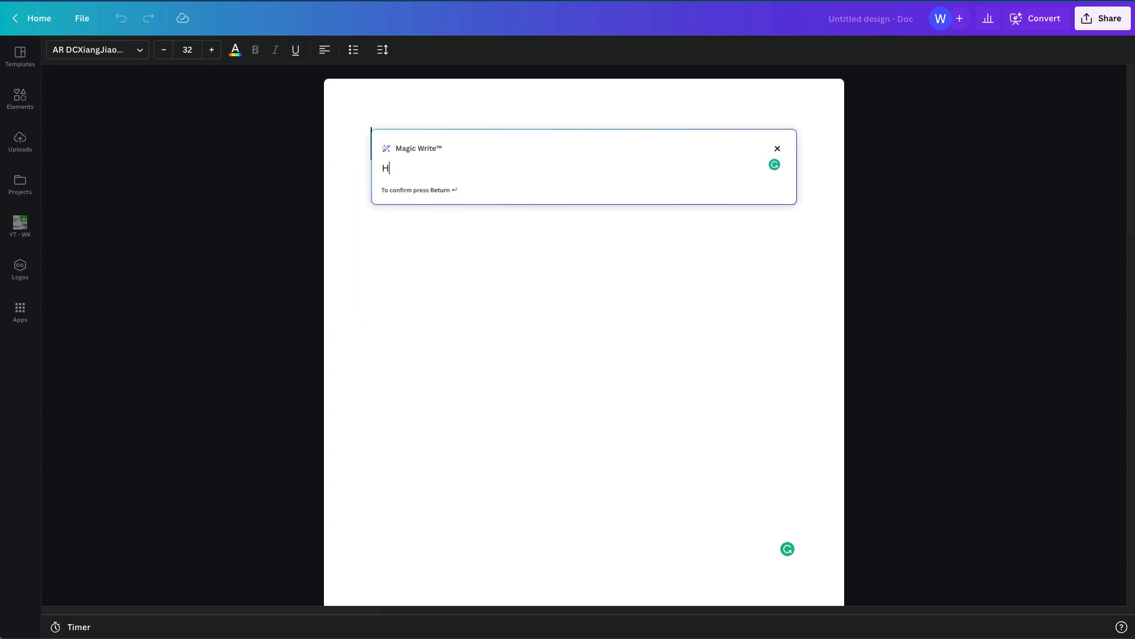
text(ow to start losing weight with green juice)
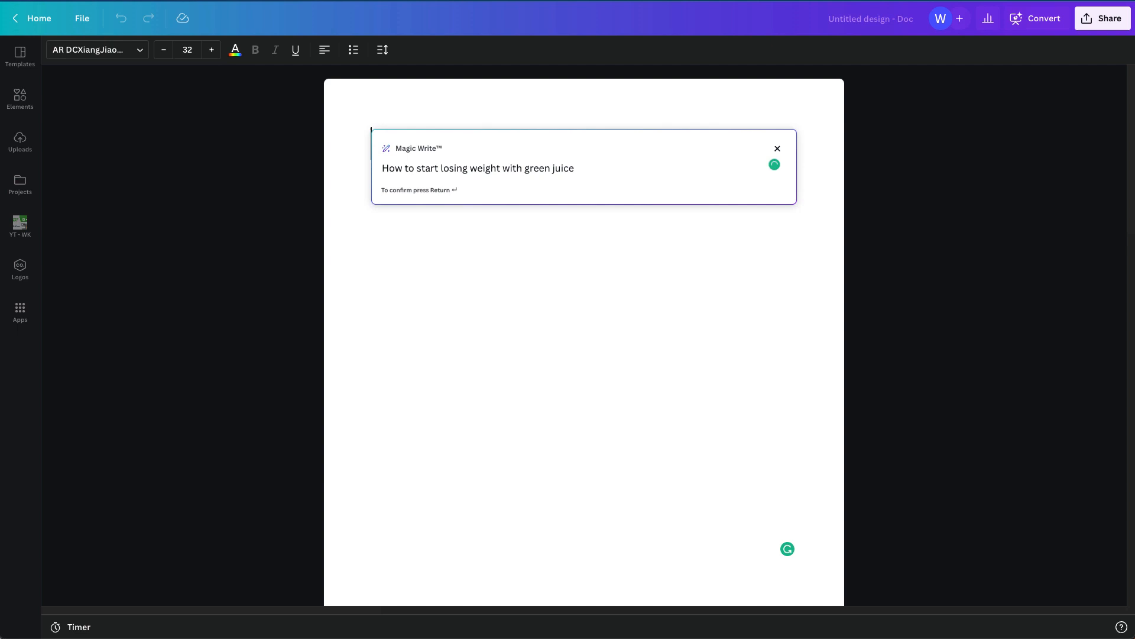
key(Return)
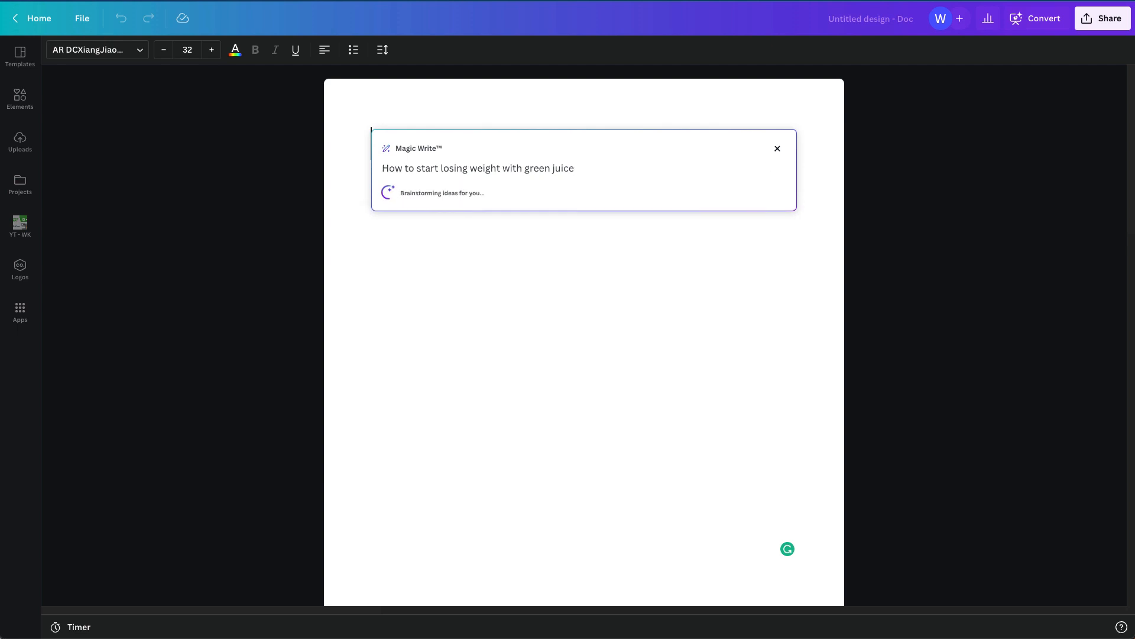